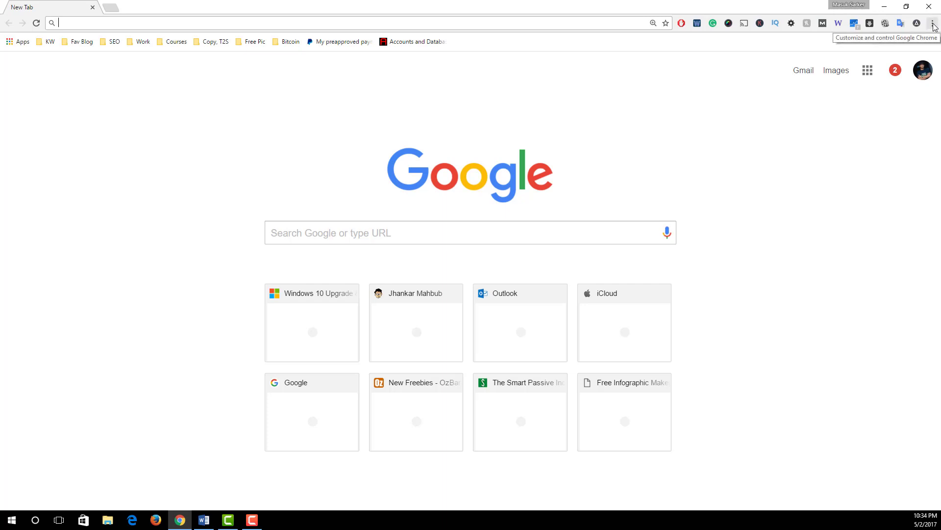
- Check for Chrome updates through Help > About Google Chrome, confirming it is up to date
click(933, 23)
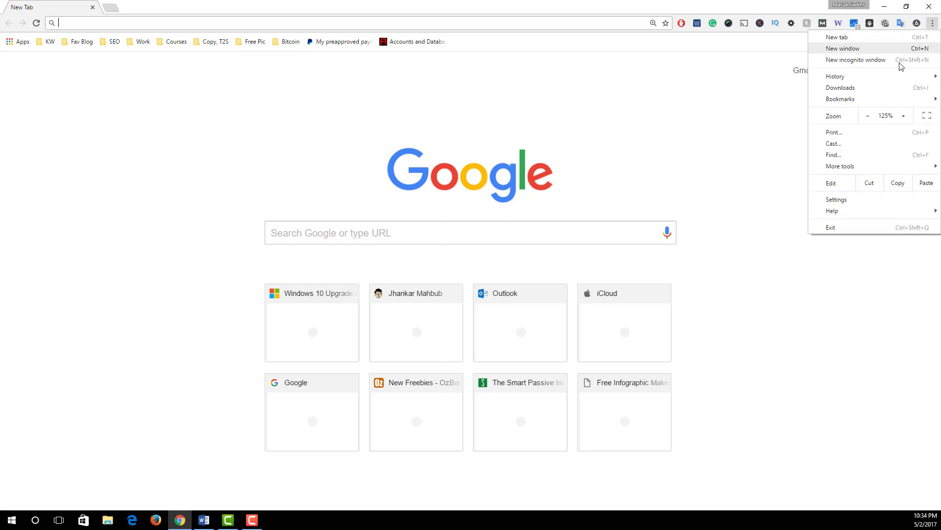
mouse_move(848, 212)
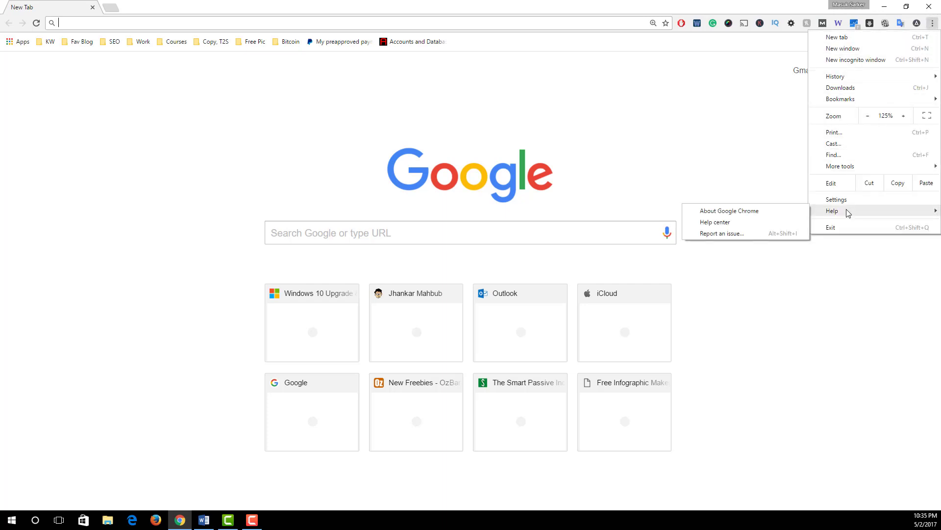
click(756, 212)
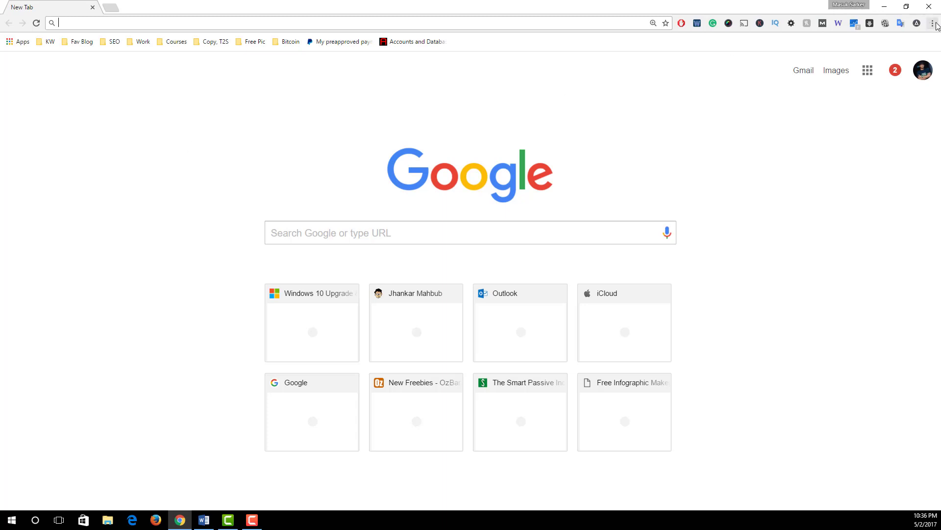
click(935, 24)
mouse_move(854, 167)
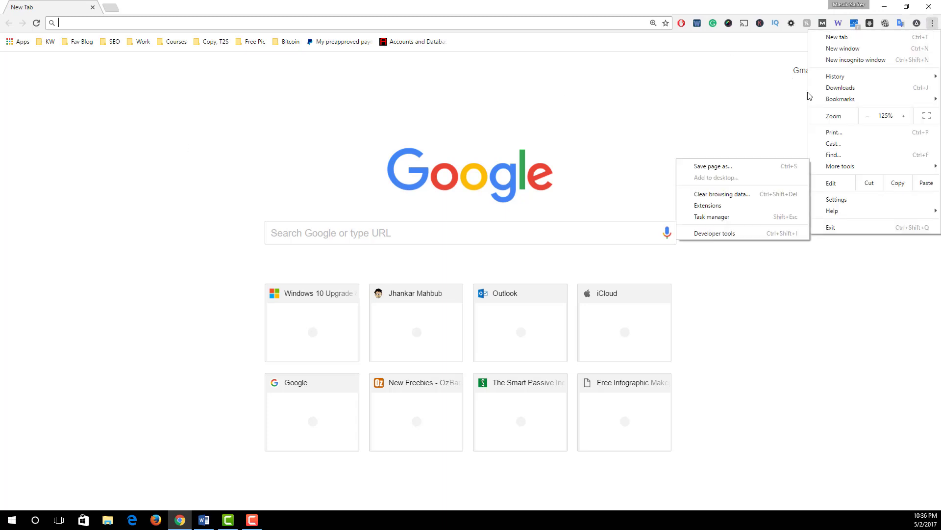
click(717, 206)
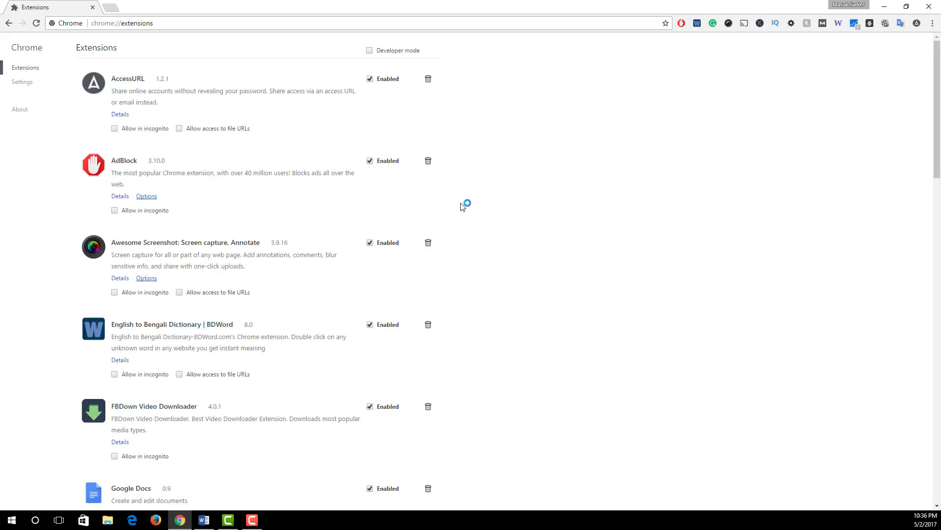
scroll(463, 206, down, 3)
scroll(464, 209, down, 5)
scroll(463, 212, up, 9)
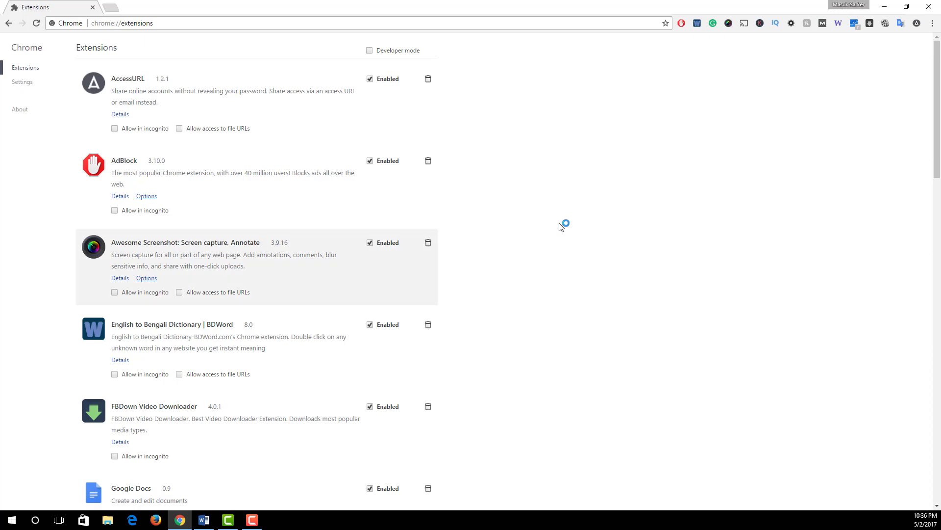
scroll(559, 226, down, 4)
scroll(553, 230, up, 3)
scroll(553, 231, up, 1)
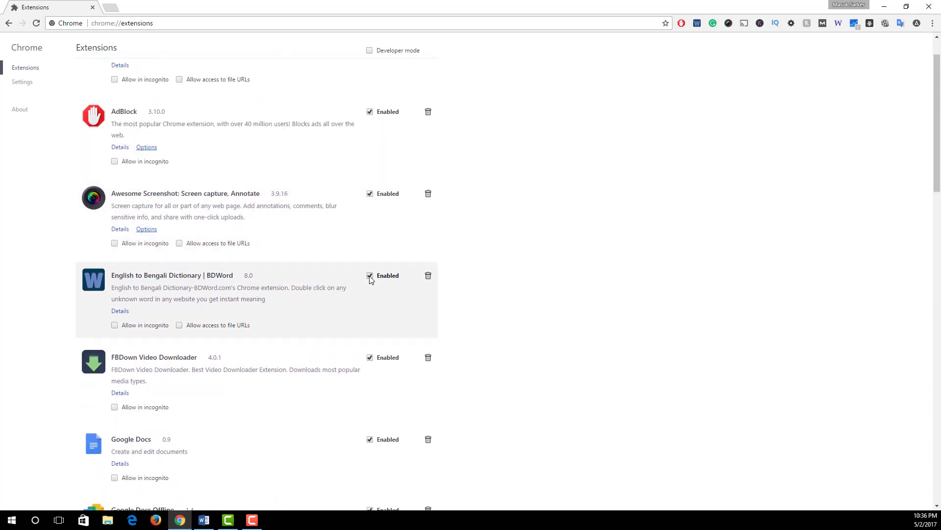
click(370, 276)
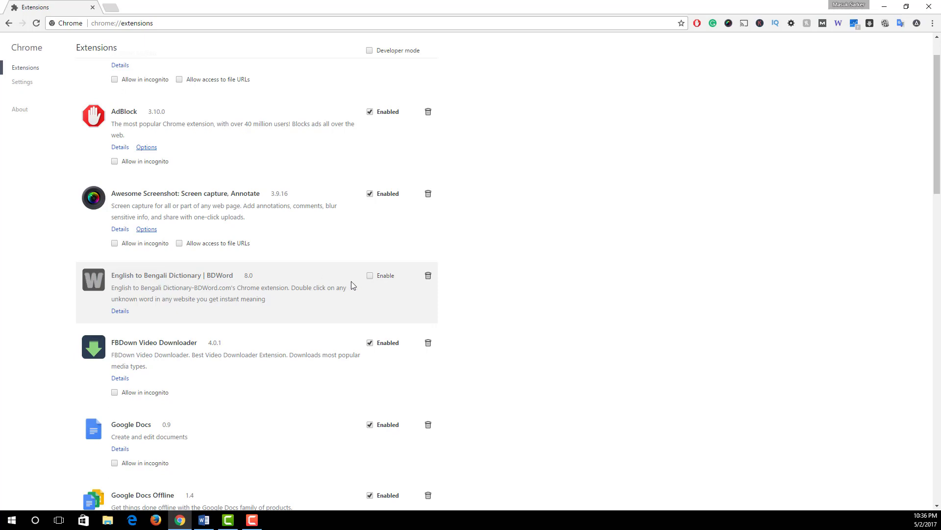
click(370, 276)
click(369, 357)
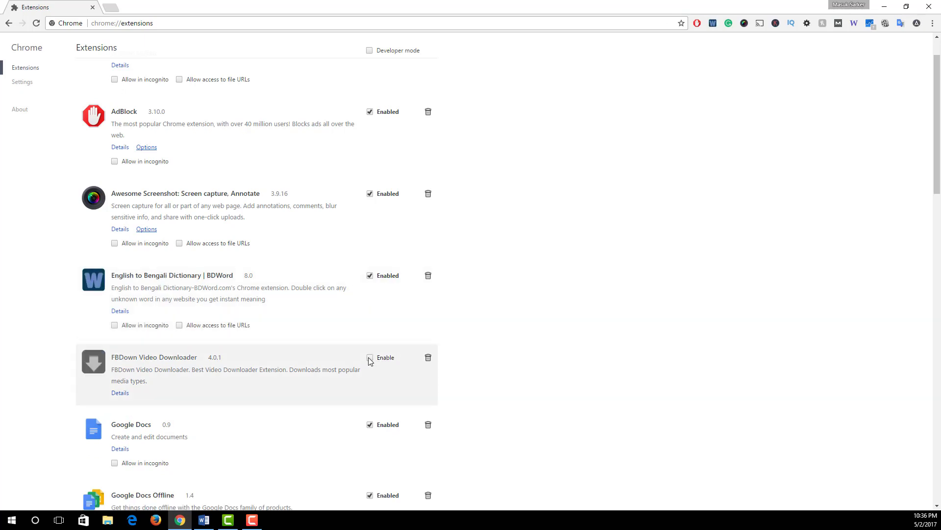
click(370, 357)
scroll(491, 285, down, 2)
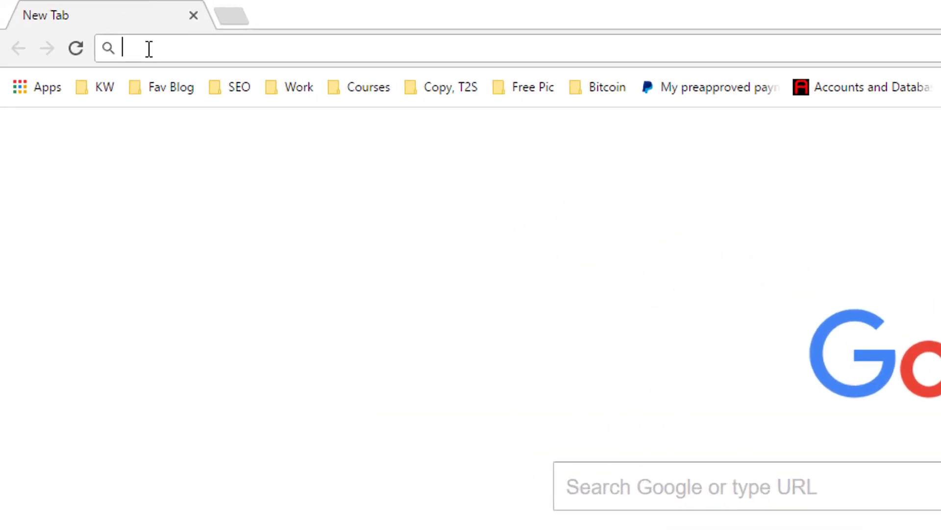
- On the chrome://apps page, remove the Google Keep app from Chrome and confirm
text(chrome:)
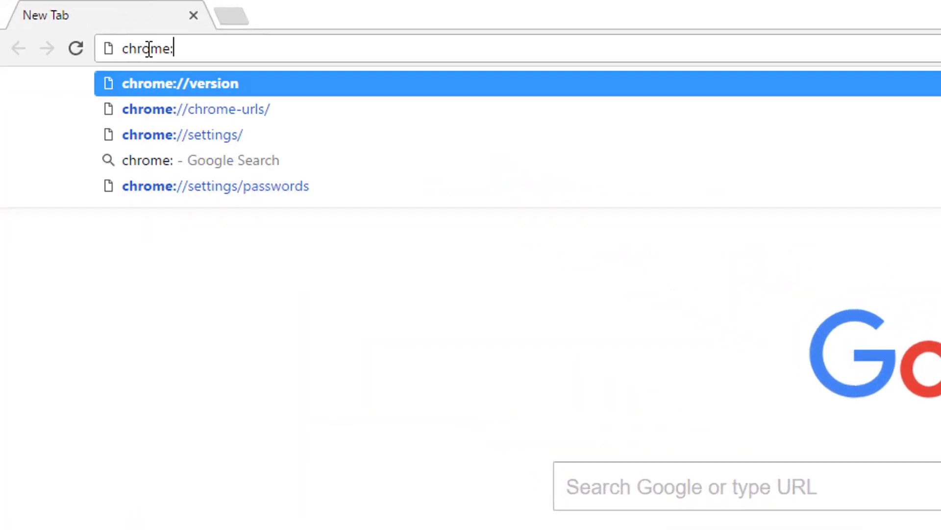
text(//)
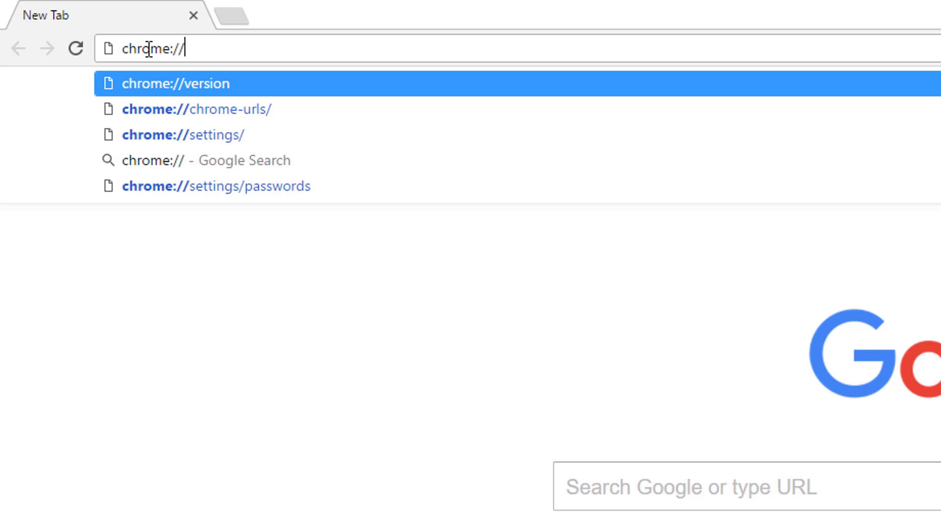
text(apps)
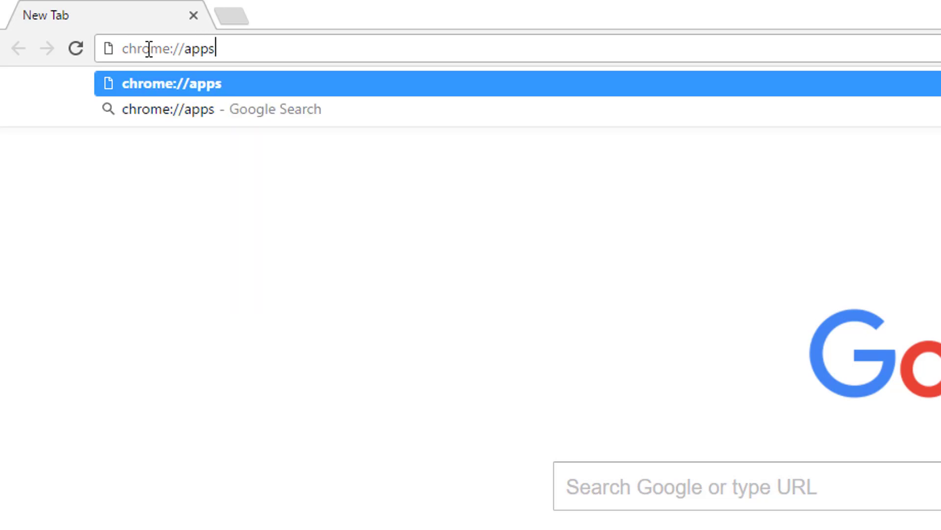
key(Return)
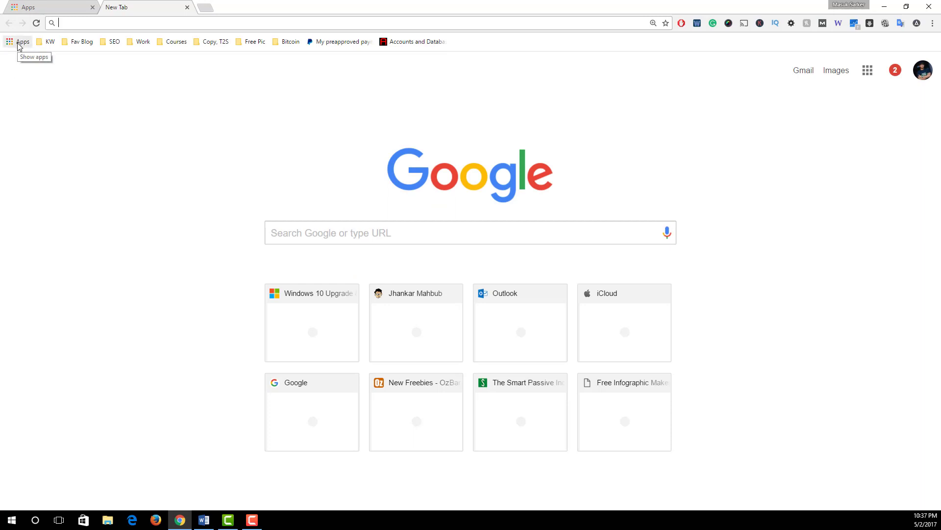
click(18, 44)
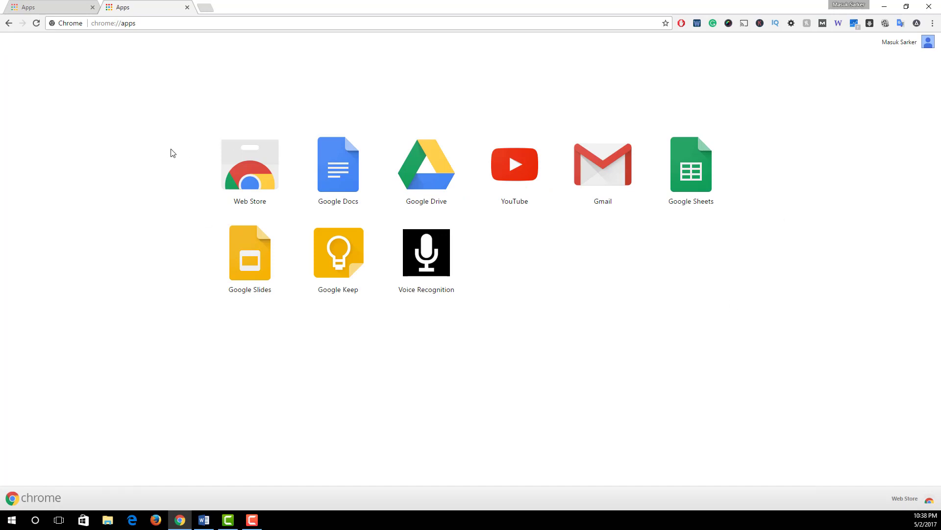
right_click(333, 250)
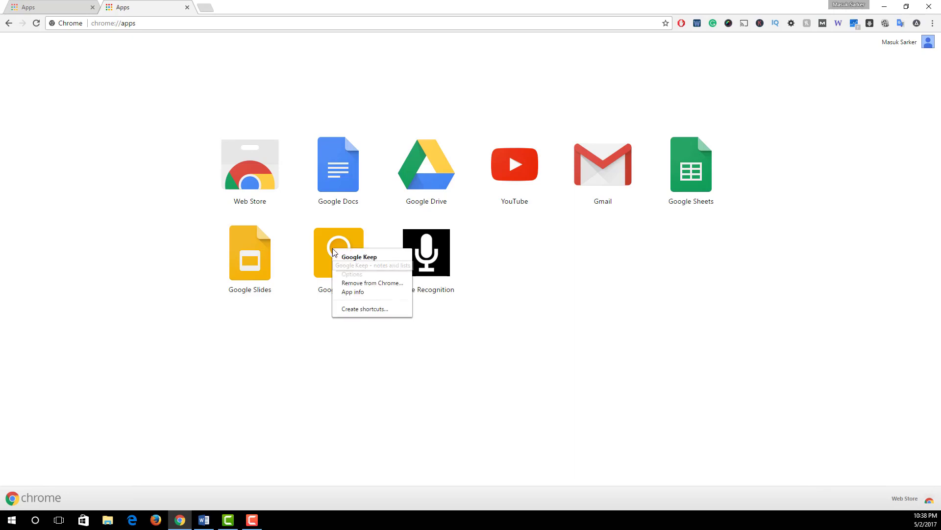
click(360, 284)
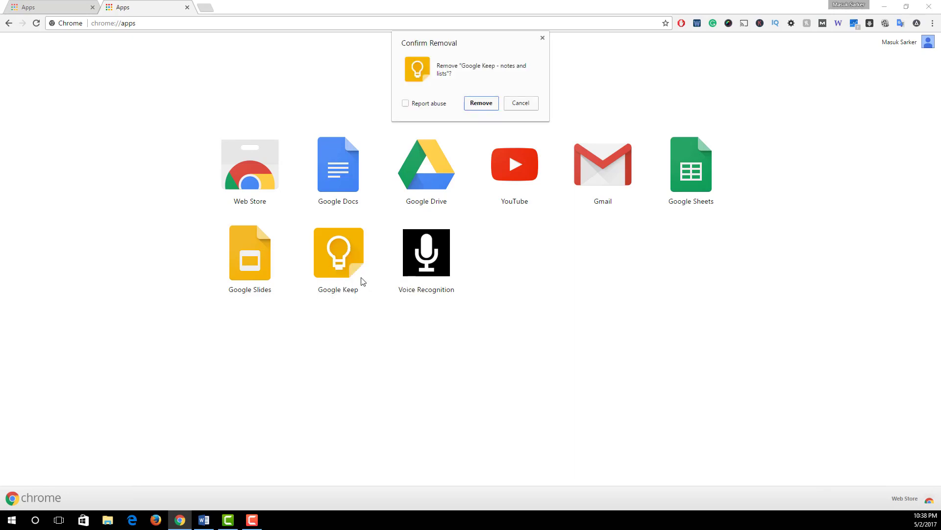
click(481, 103)
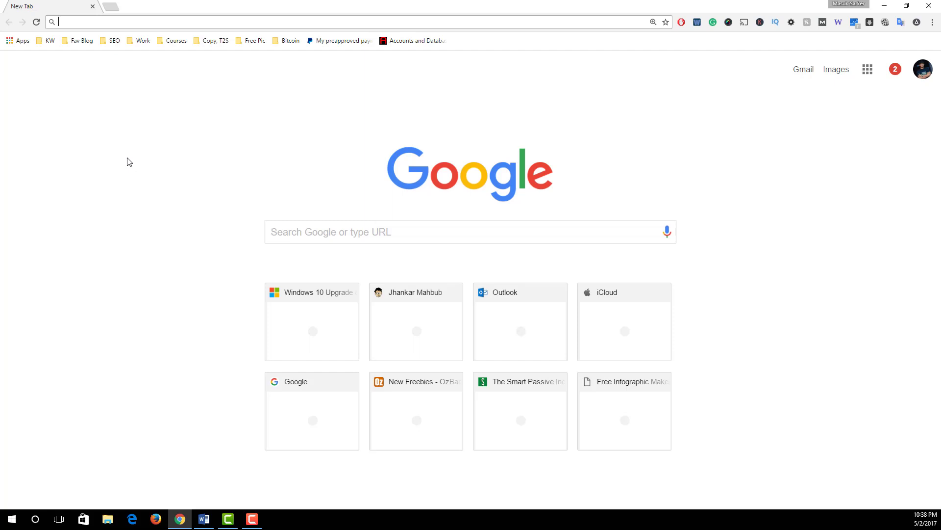
click(934, 25)
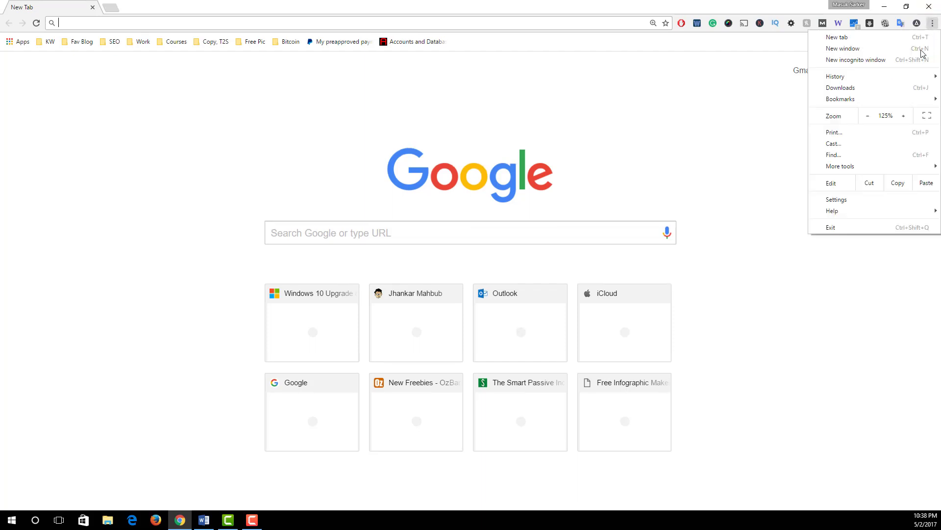
click(870, 203)
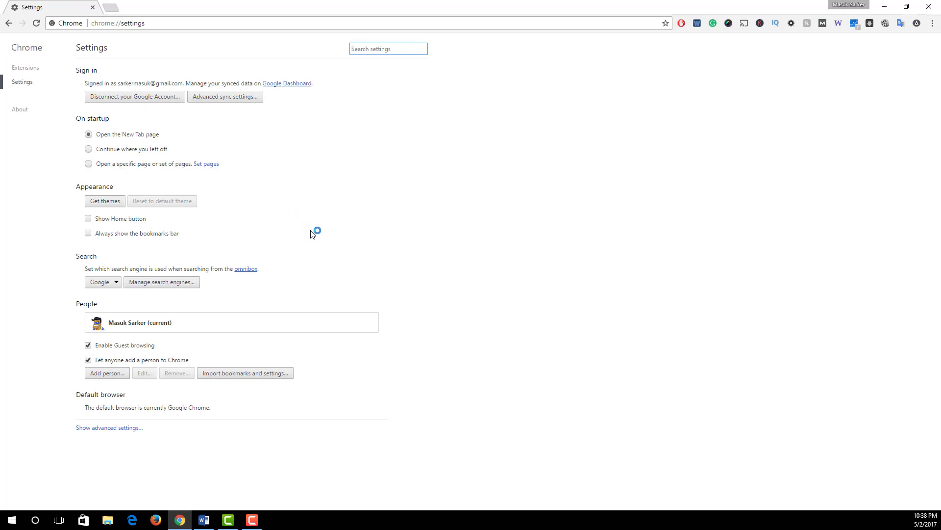
click(94, 433)
scroll(28, 366, down, 3)
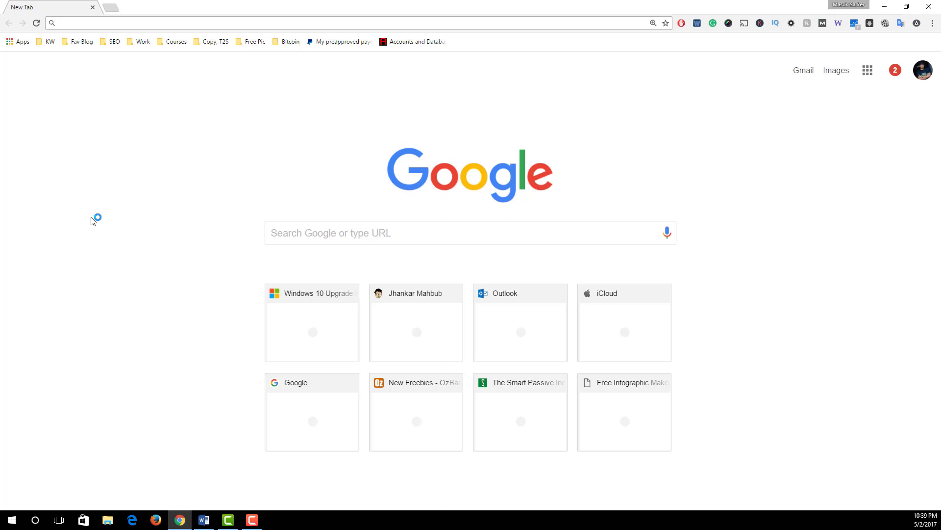
- Open Clear browsing data with the time range kept at 'the beginning of time'
click(932, 23)
mouse_move(878, 167)
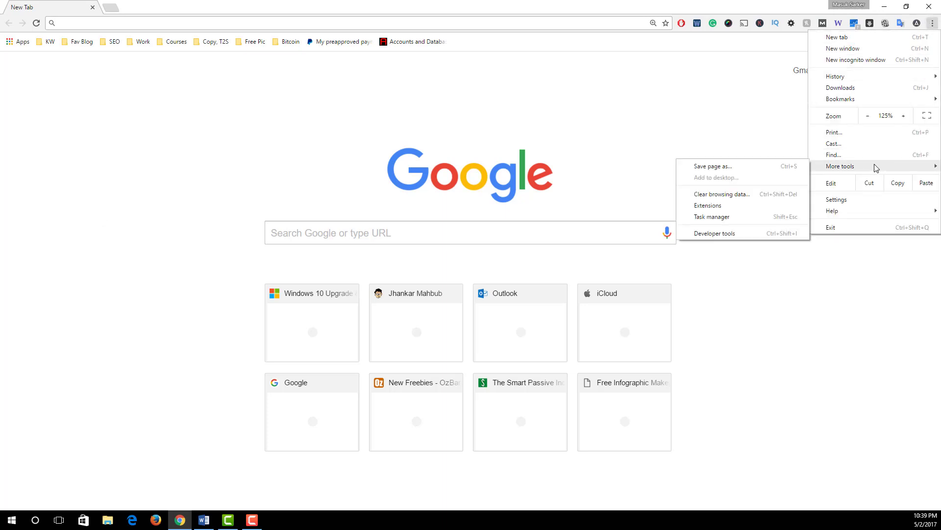
click(724, 197)
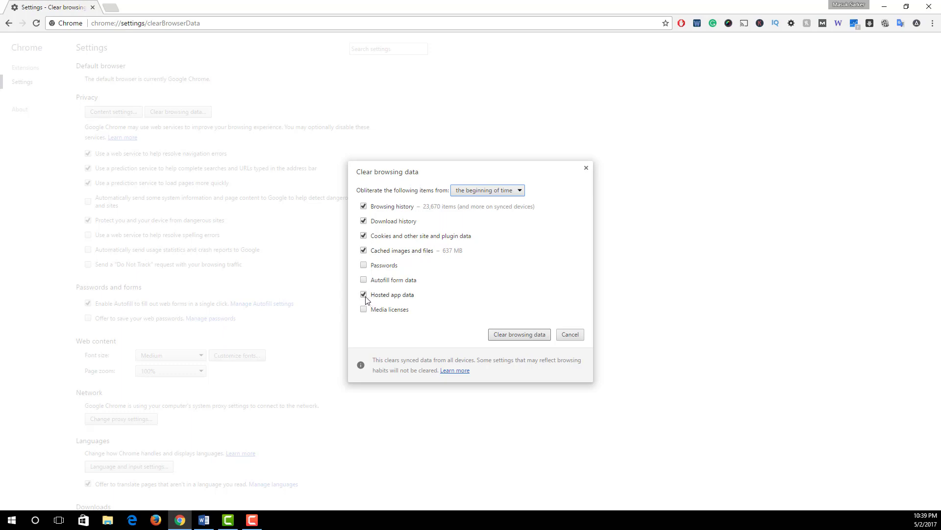
click(510, 191)
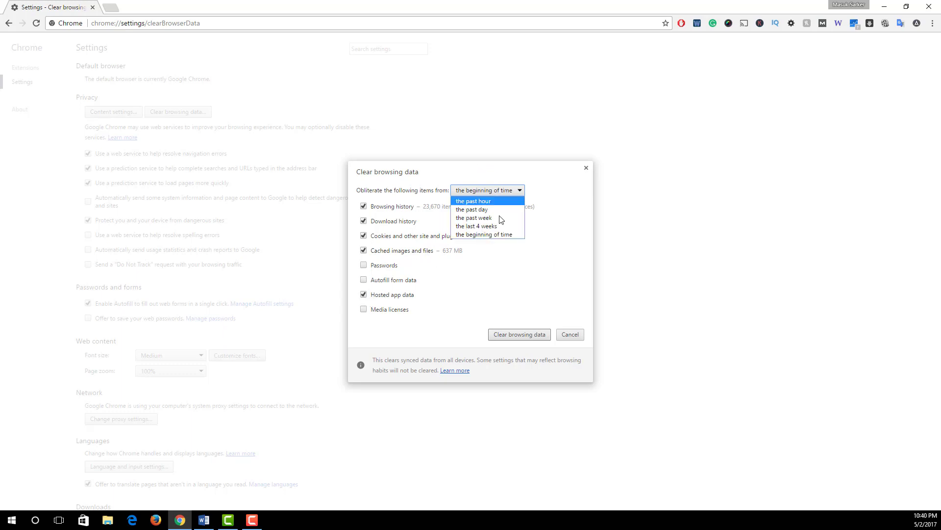
click(476, 234)
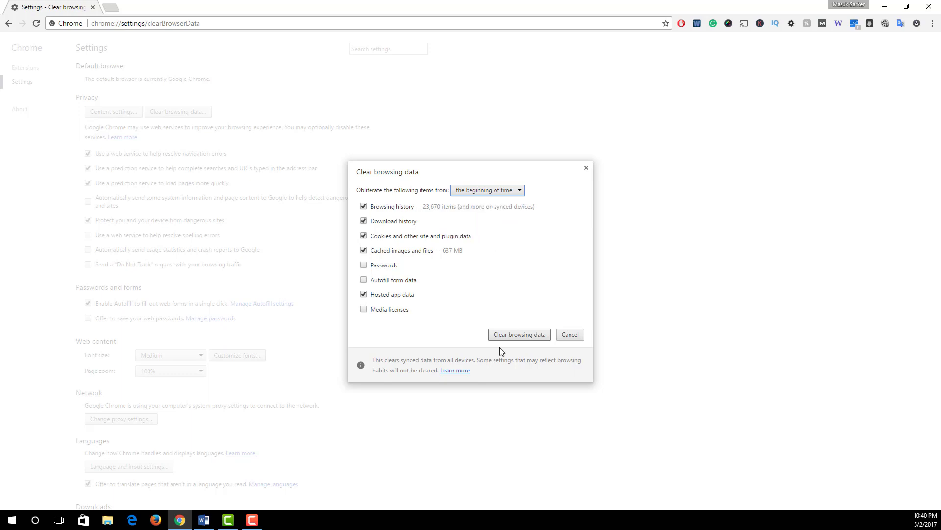